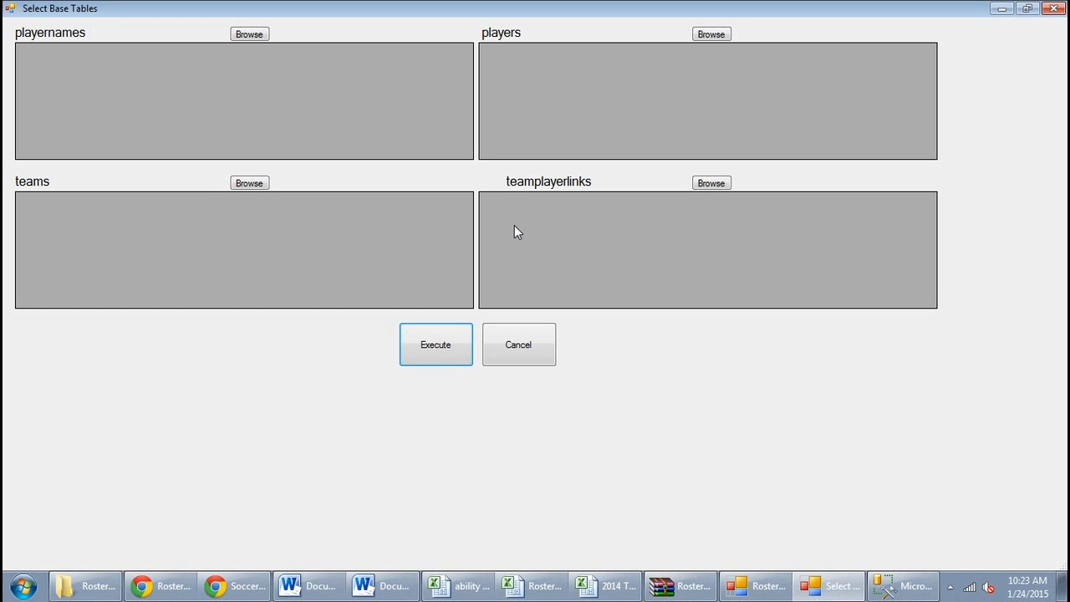
# Load playernames_originalEA from Roster Maker 15\Base Tables into the playernames table
pyautogui.click(261, 36)
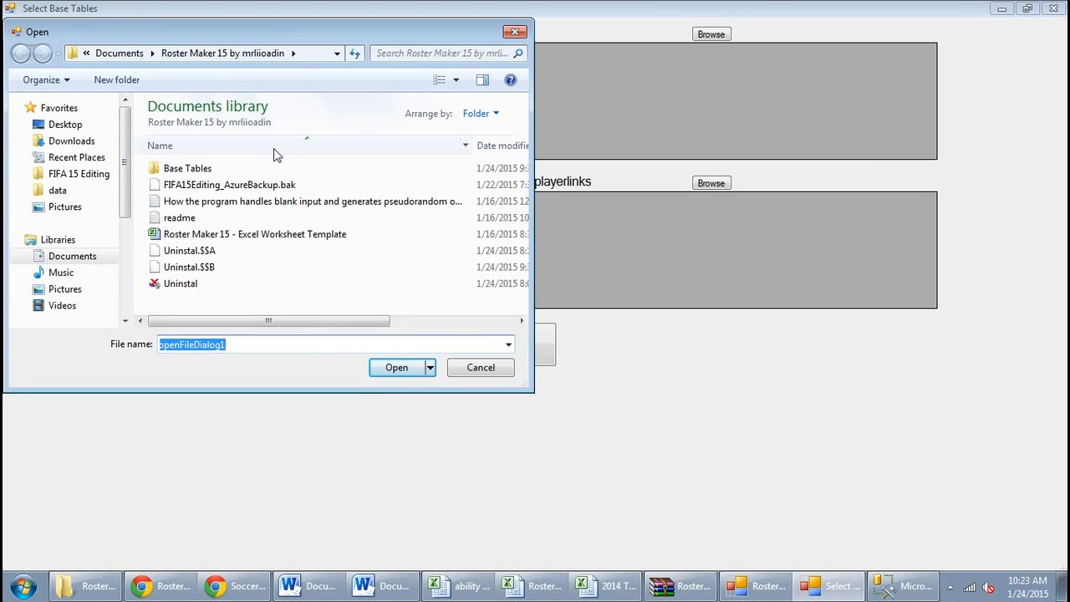
pyautogui.doubleClick(207, 169)
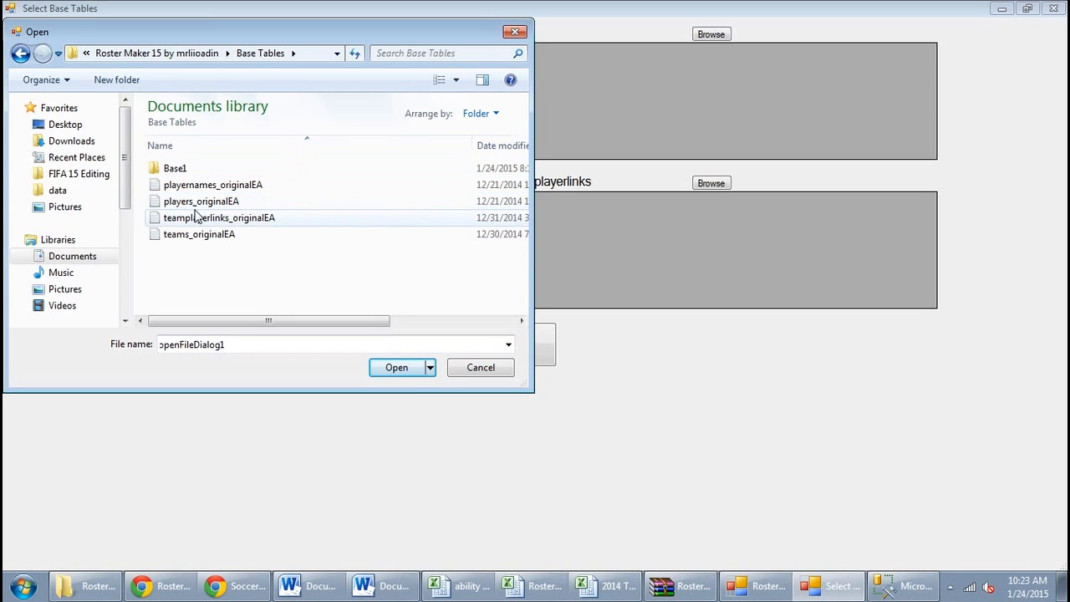
pyautogui.click(202, 53)
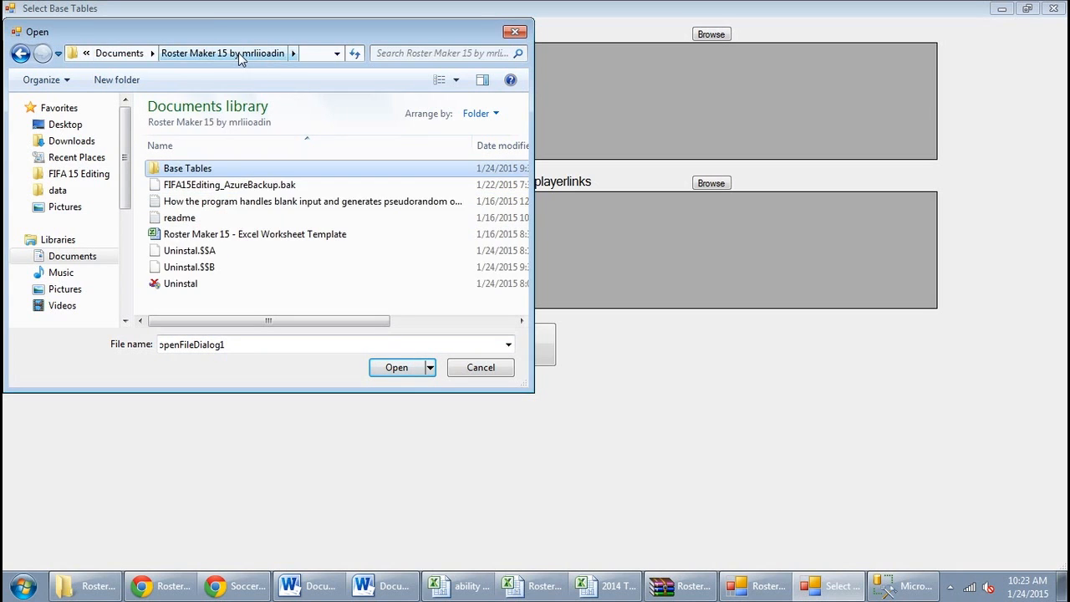
pyautogui.doubleClick(175, 171)
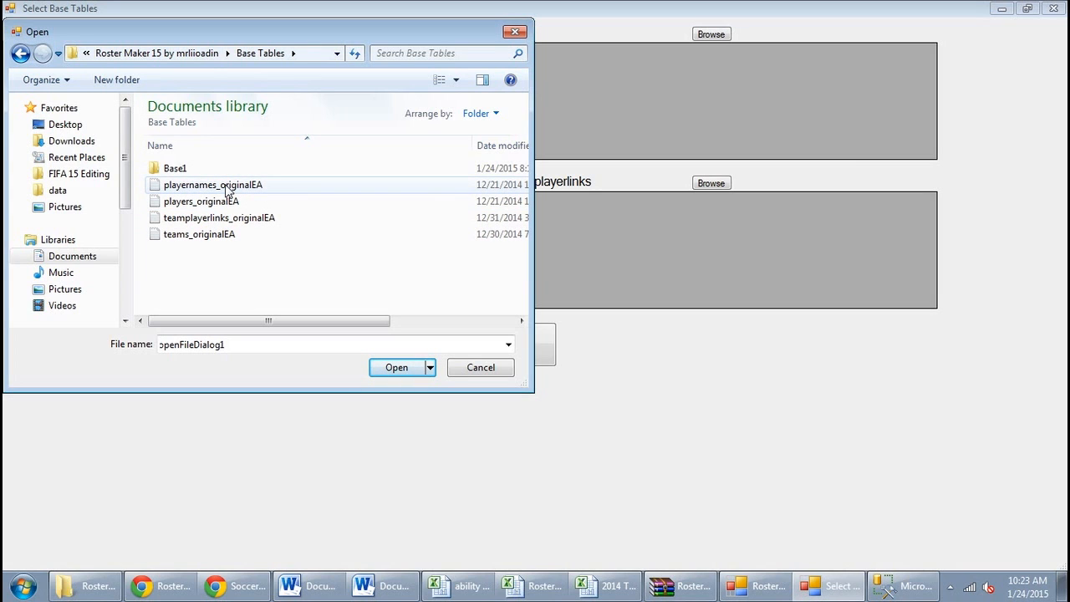
pyautogui.doubleClick(225, 185)
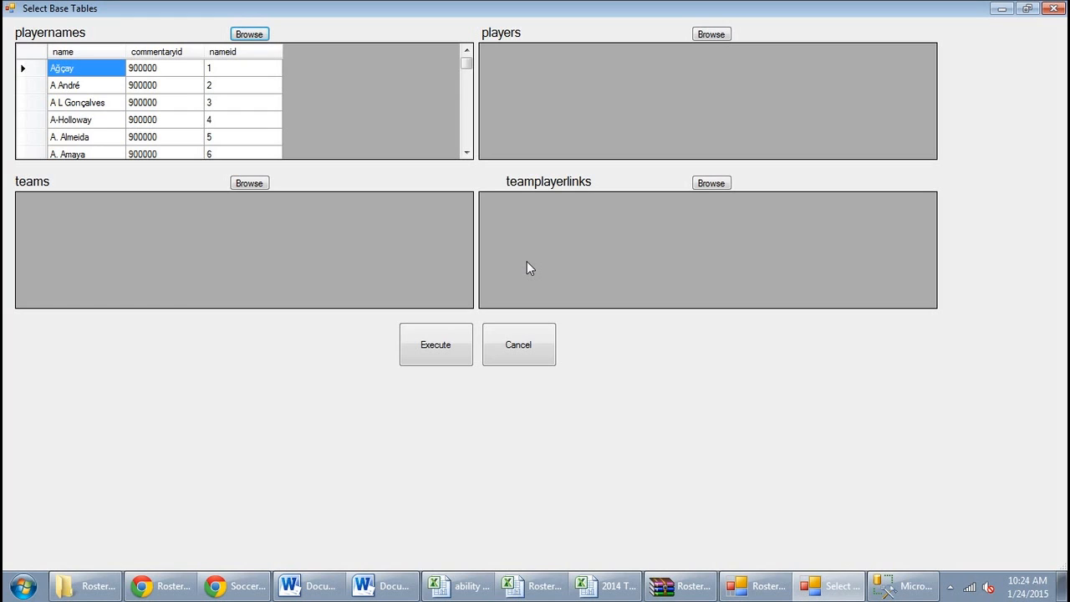
pyautogui.click(23, 585)
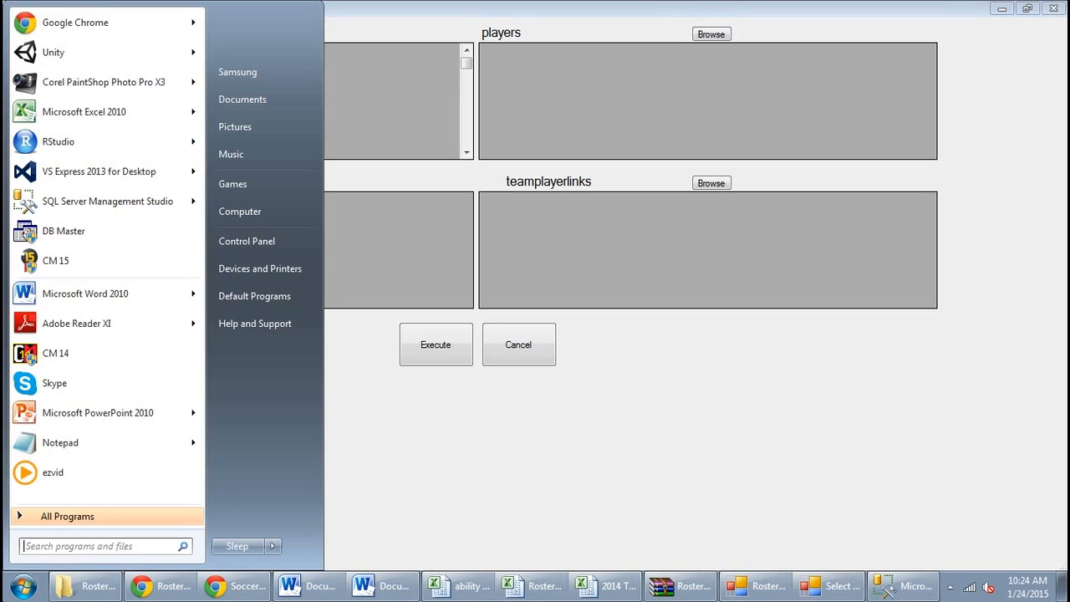
# Launch DB Master and open FIFA 15's data\db fifa_ng_db database using its fifa_ng_db-meta descriptor
pyautogui.click(142, 230)
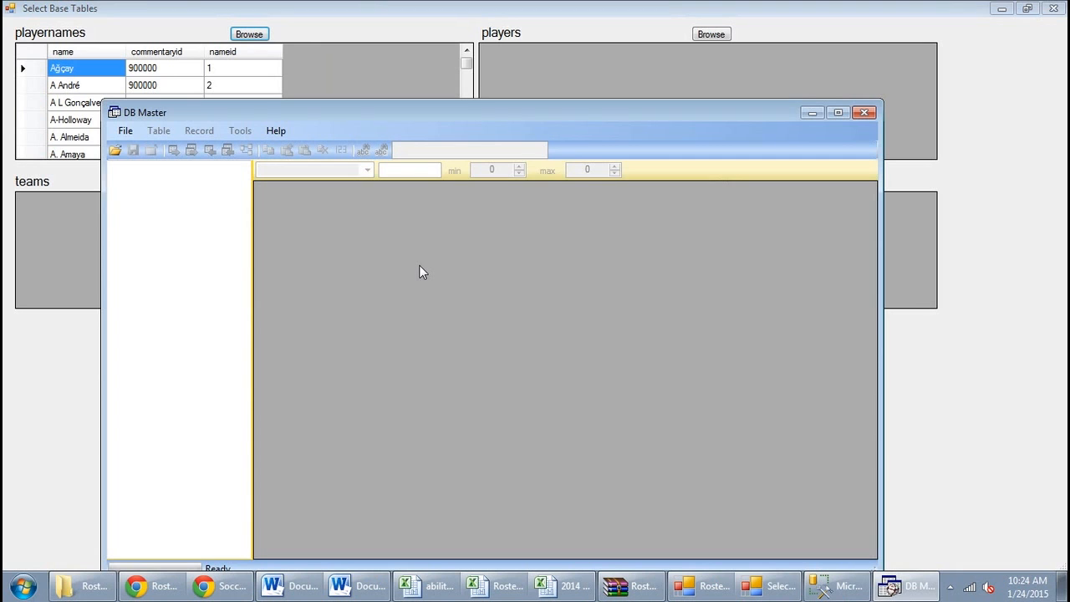
pyautogui.click(115, 150)
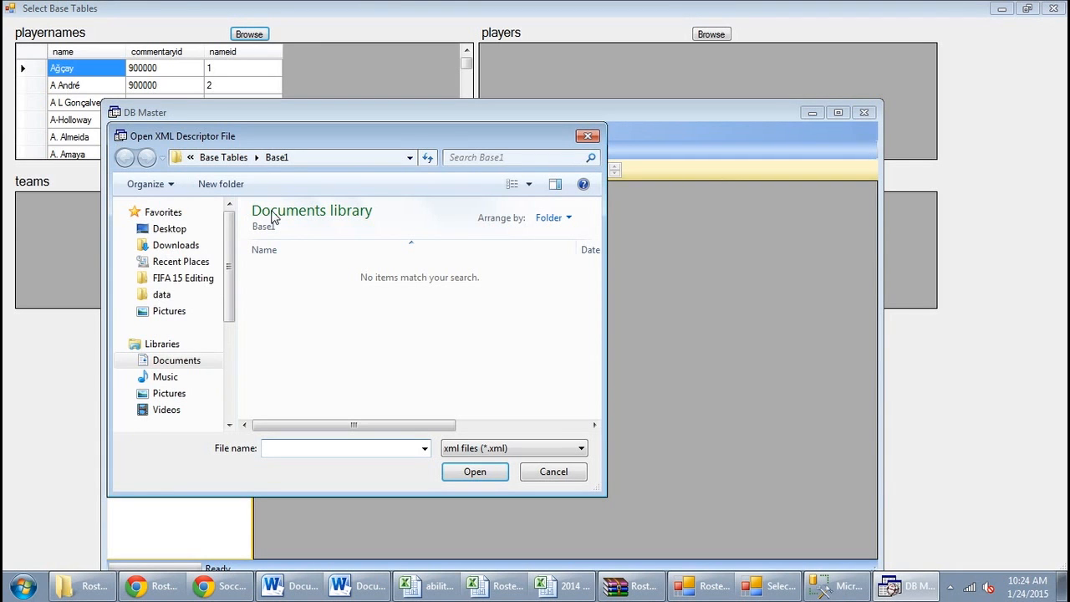
pyautogui.click(161, 298)
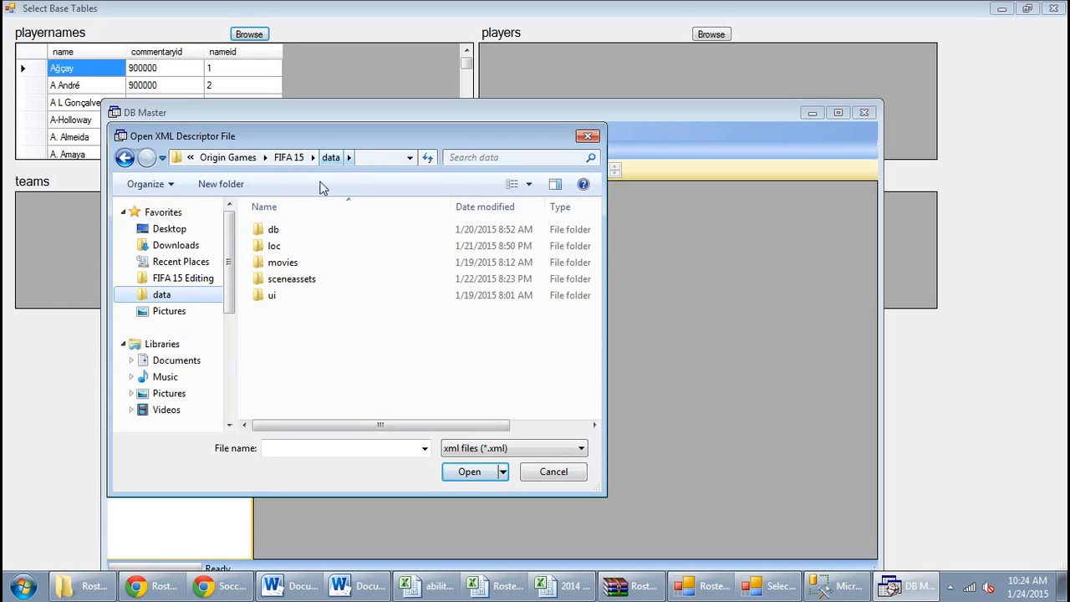
pyautogui.doubleClick(289, 226)
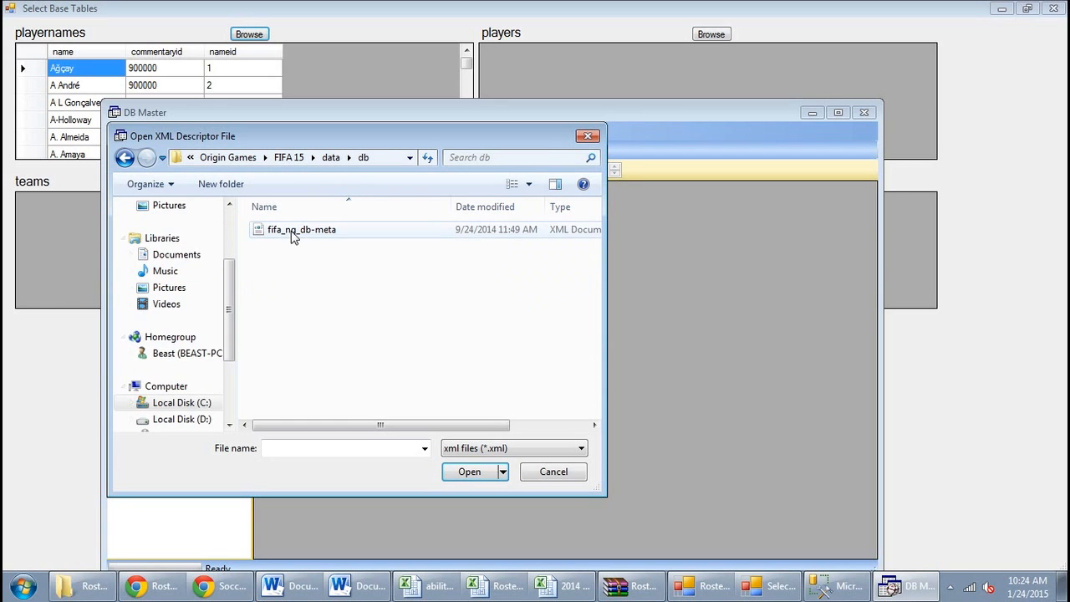
pyautogui.doubleClick(292, 232)
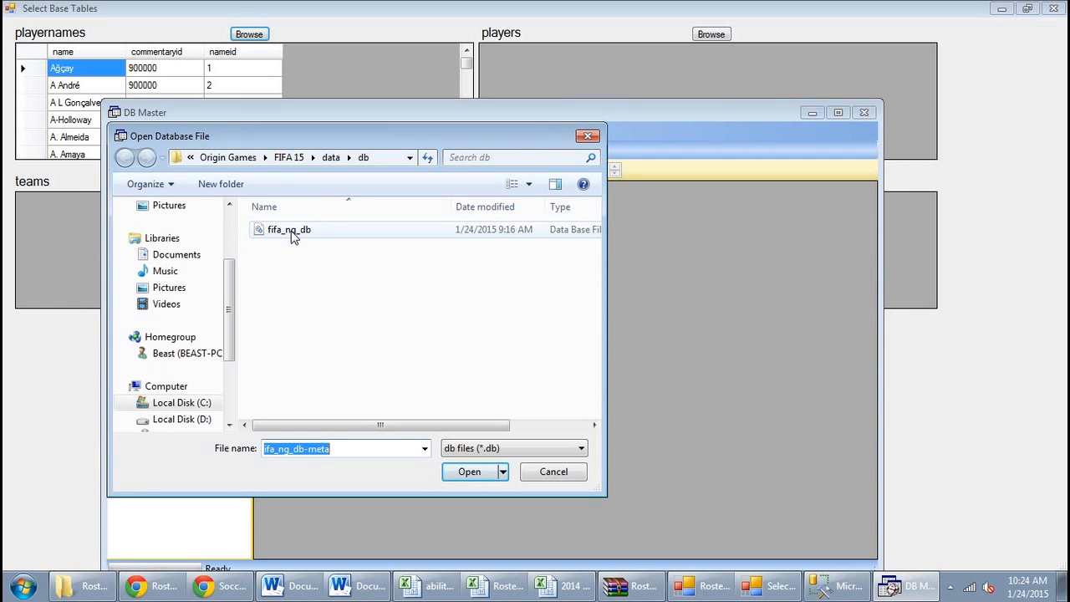
pyautogui.doubleClick(291, 231)
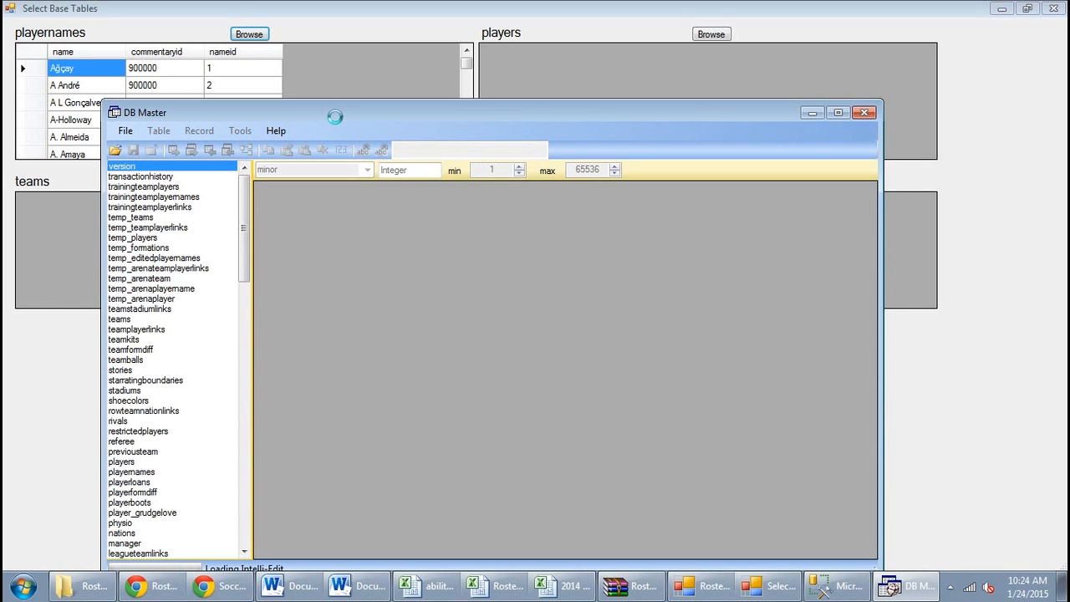
pyautogui.click(437, 33)
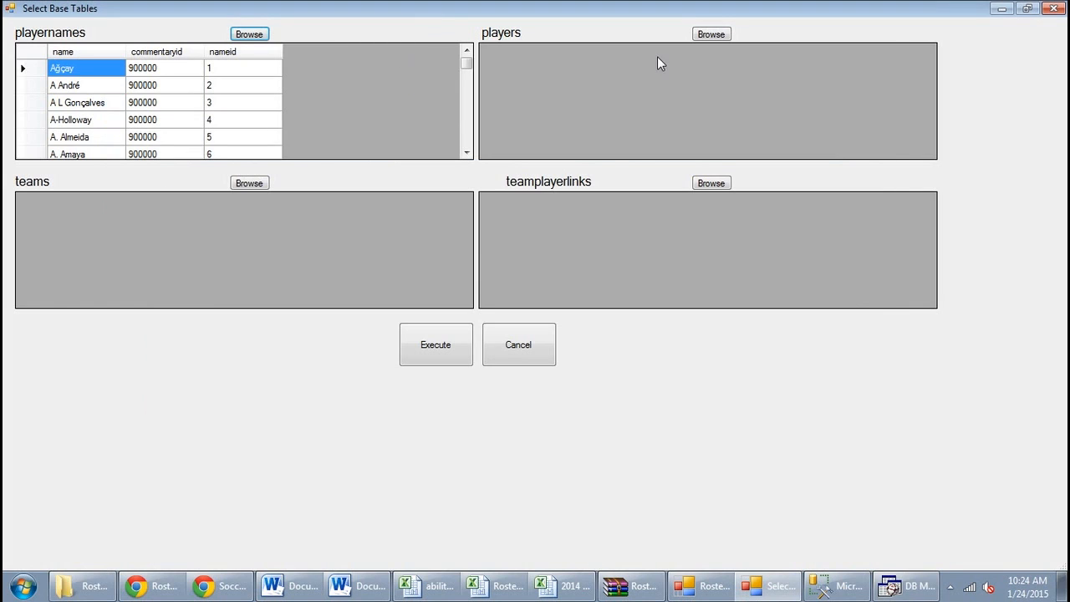
# Maximize DB Master, display the playernames table, and start its Export as Text Unicode
pyautogui.click(907, 586)
pyautogui.doubleClick(386, 108)
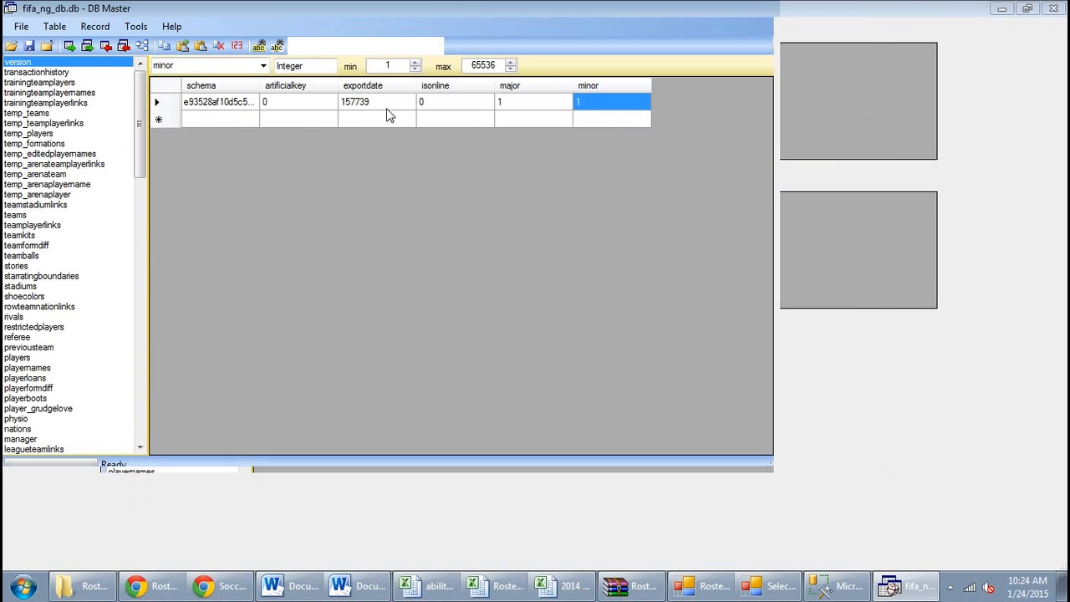
pyautogui.moveTo(196, 114); pyautogui.dragTo(194, 131)
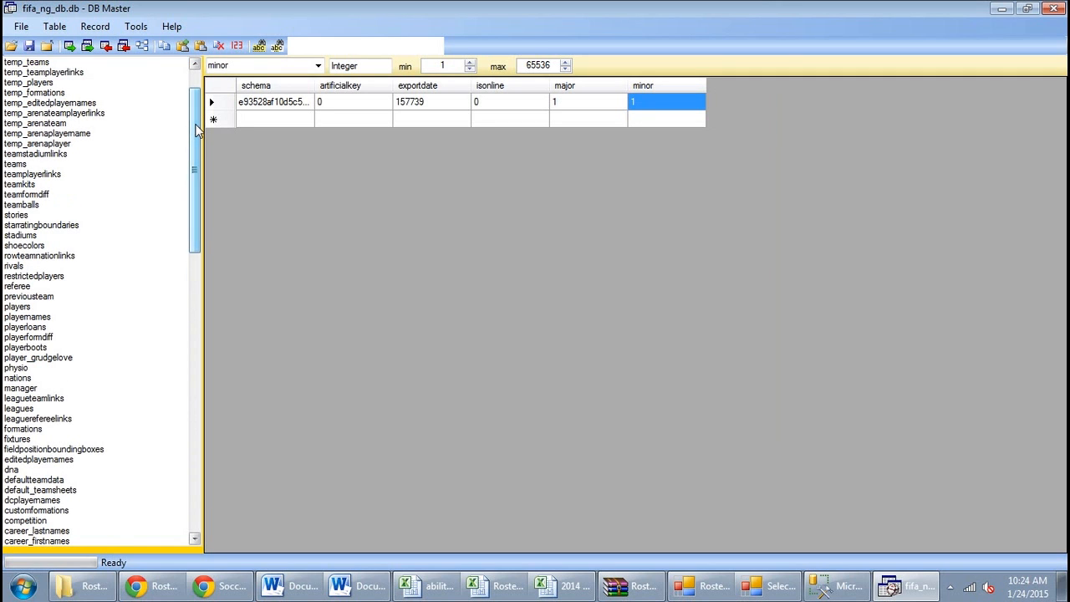
pyautogui.click(27, 317)
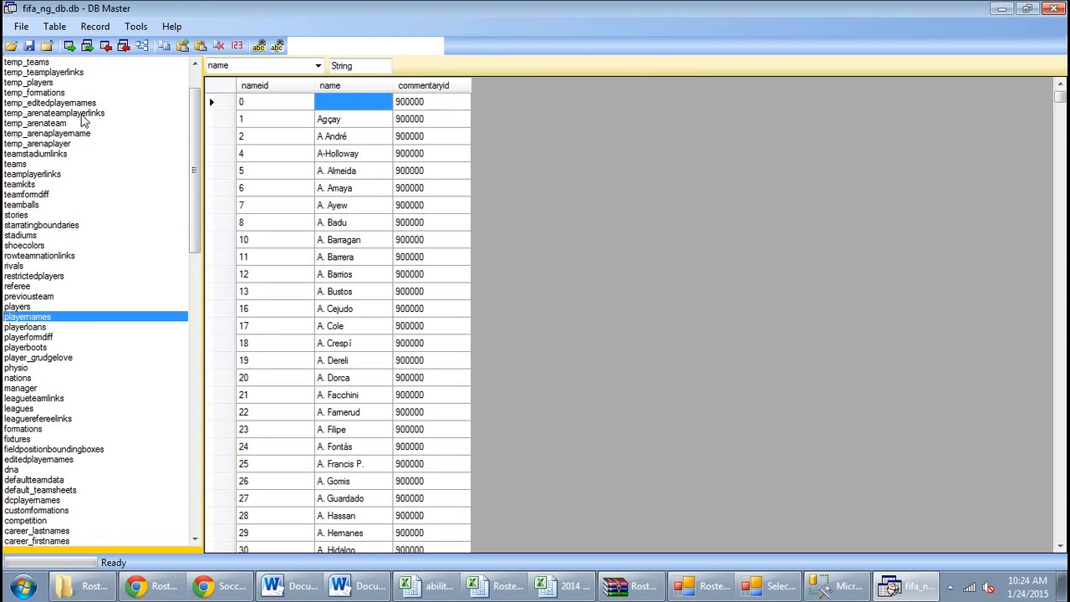
pyautogui.click(70, 46)
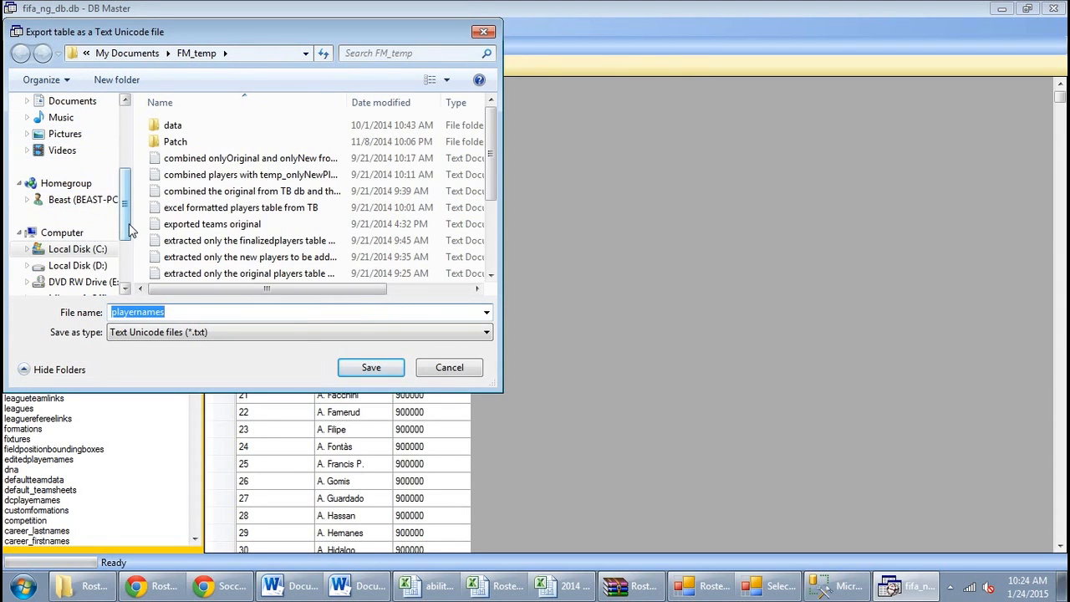
# Save the playernames export into Documents\Roster Maker 15\Base Tables\Base1, replacing the old playernames.txt
pyautogui.scroll(2, 130, 179)
pyautogui.scroll(2, 132, 180)
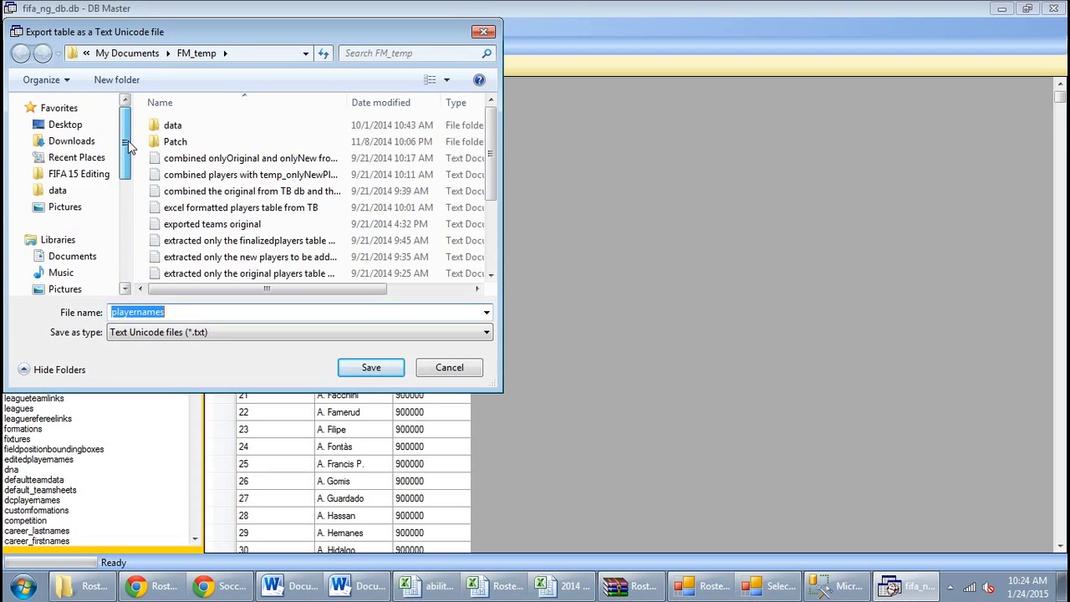
pyautogui.click(89, 262)
pyautogui.click(167, 251)
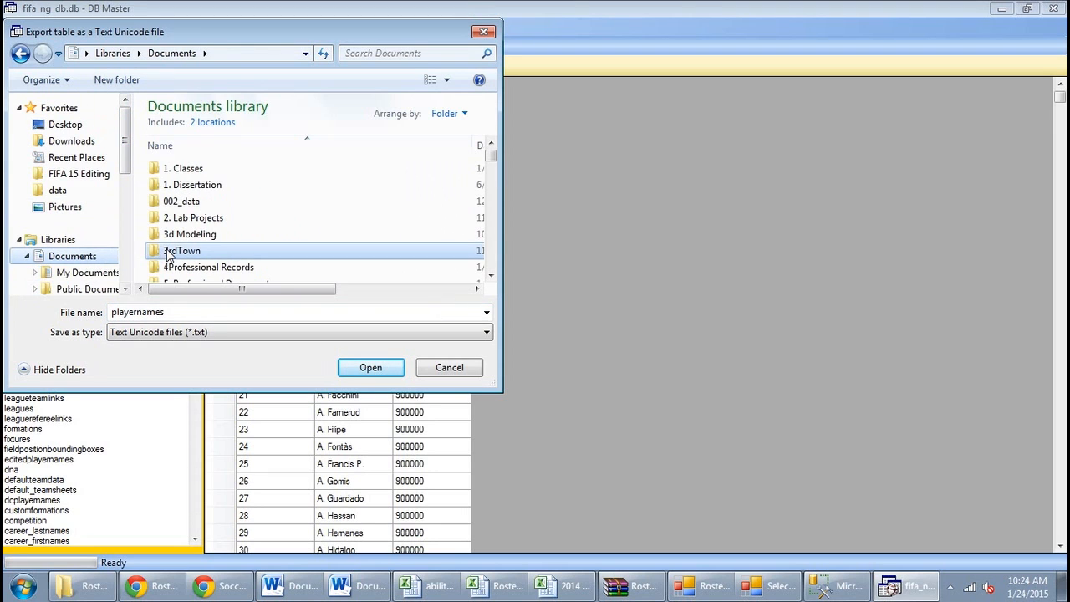
pyautogui.write('ro')
pyautogui.doubleClick(168, 250)
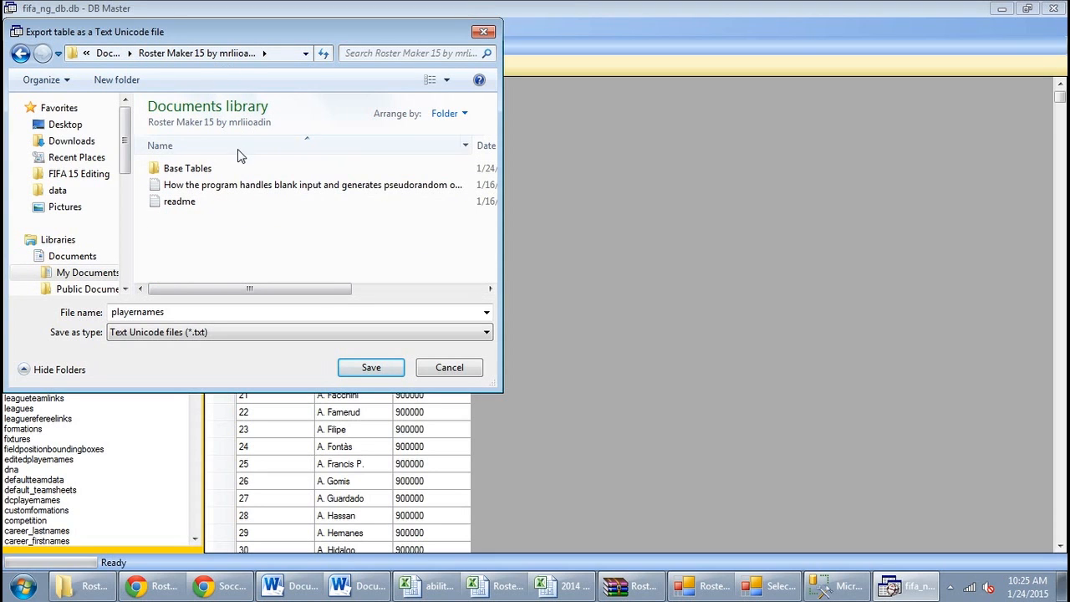
pyautogui.doubleClick(209, 169)
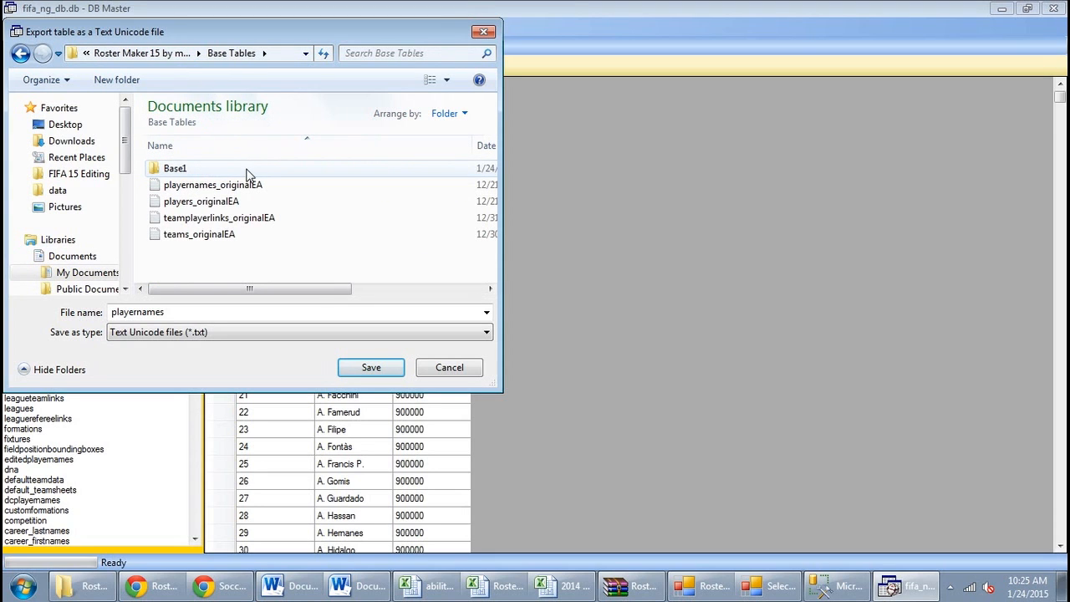
pyautogui.doubleClick(175, 169)
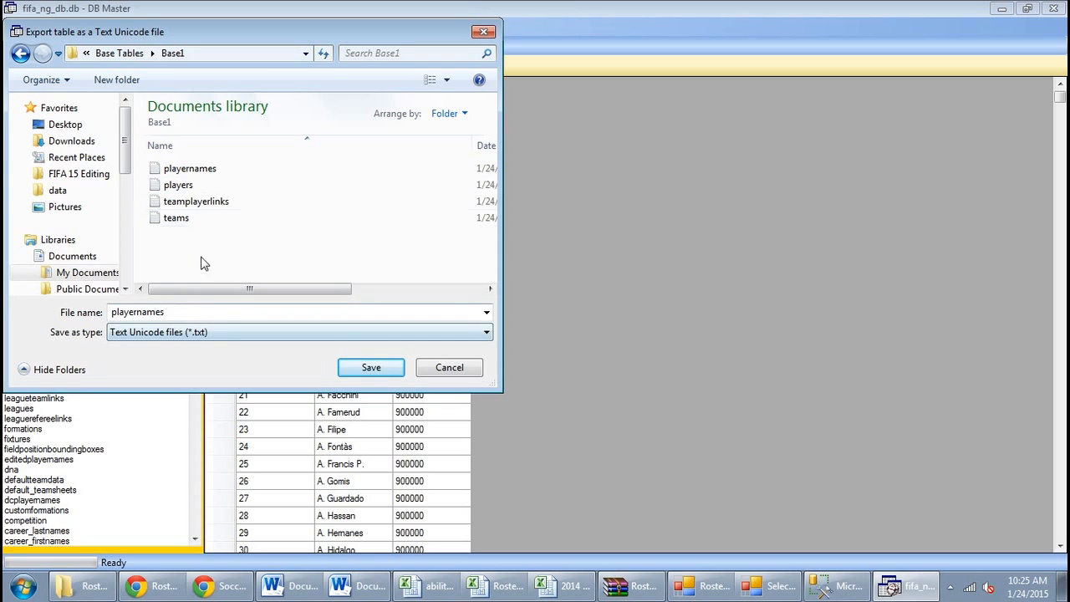
pyautogui.click(362, 366)
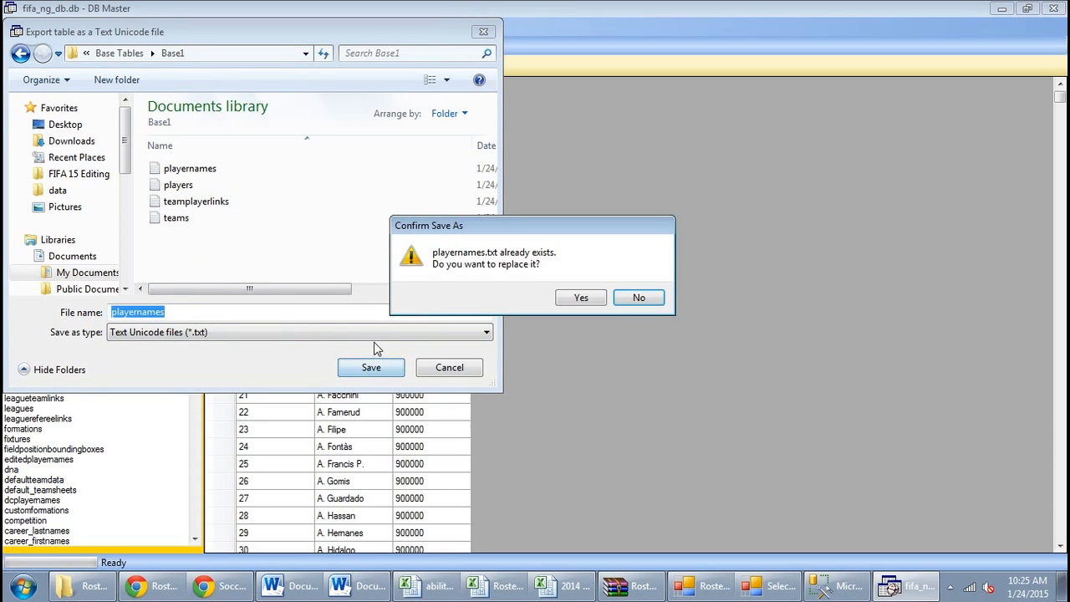
pyautogui.click(560, 297)
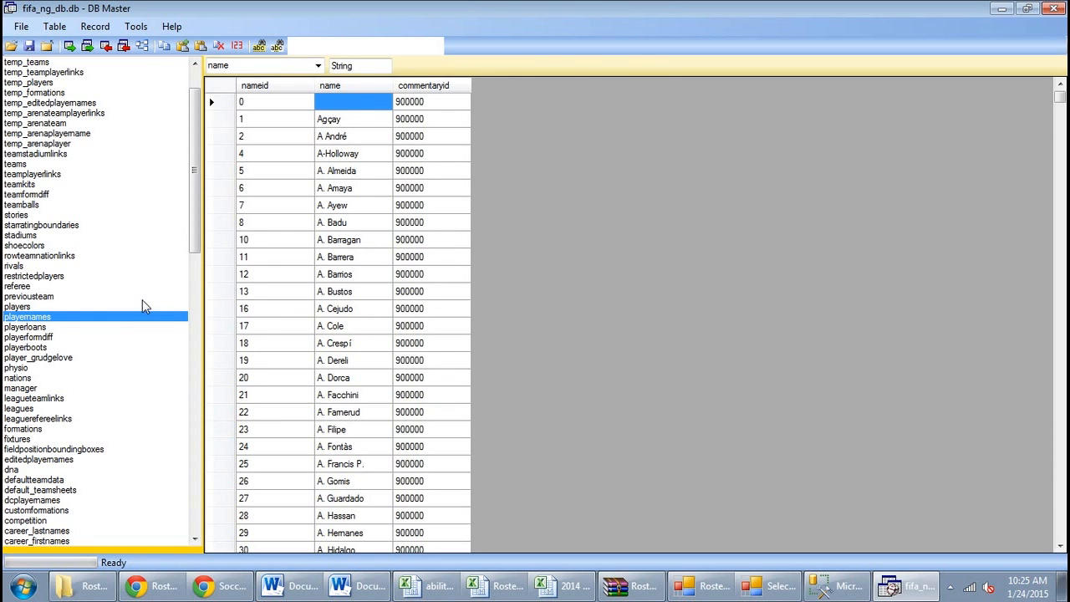
# Export the players table as Unicode text into Base1, overwriting players.txt
pyautogui.click(47, 307)
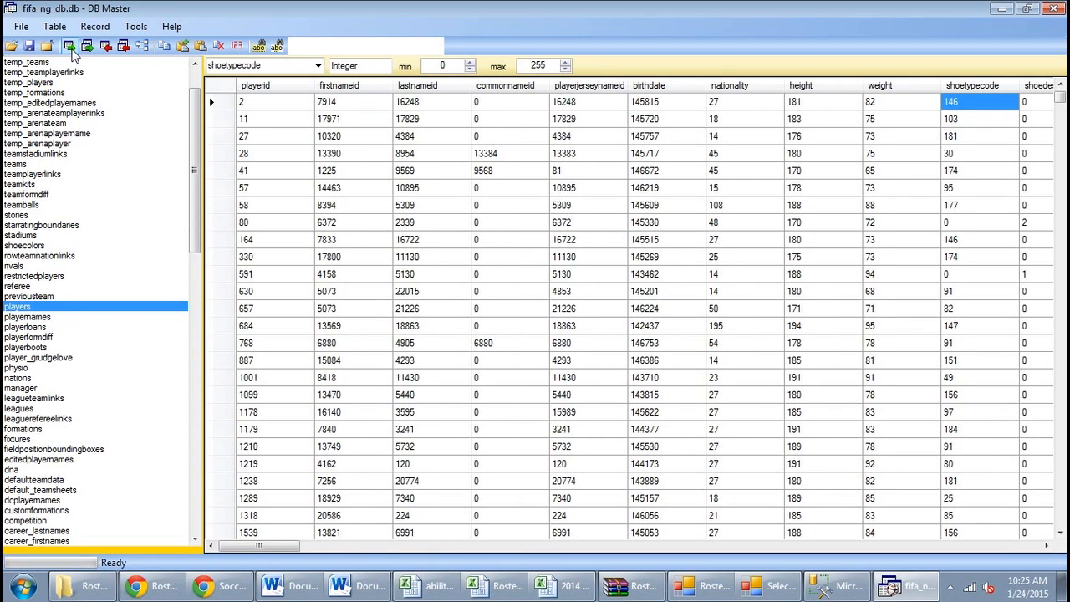
pyautogui.click(70, 45)
pyautogui.click(198, 186)
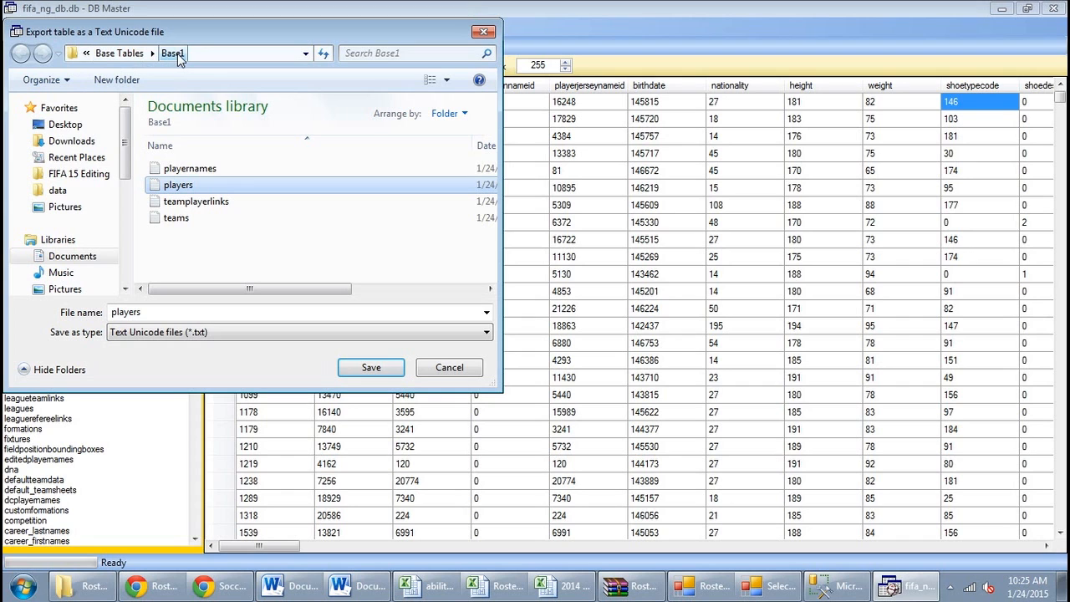
pyautogui.click(372, 369)
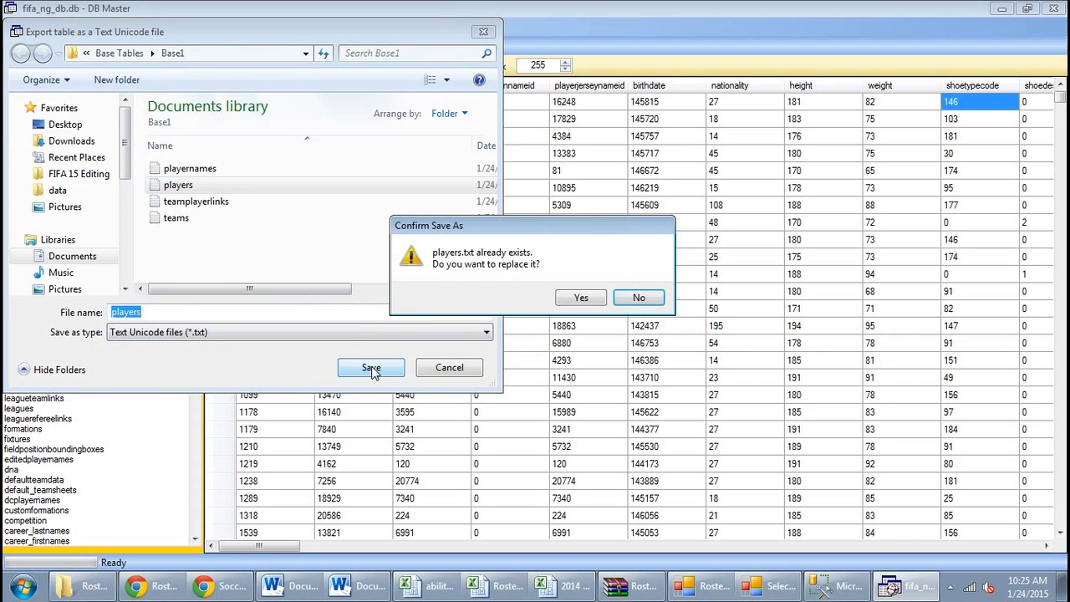
pyautogui.click(580, 298)
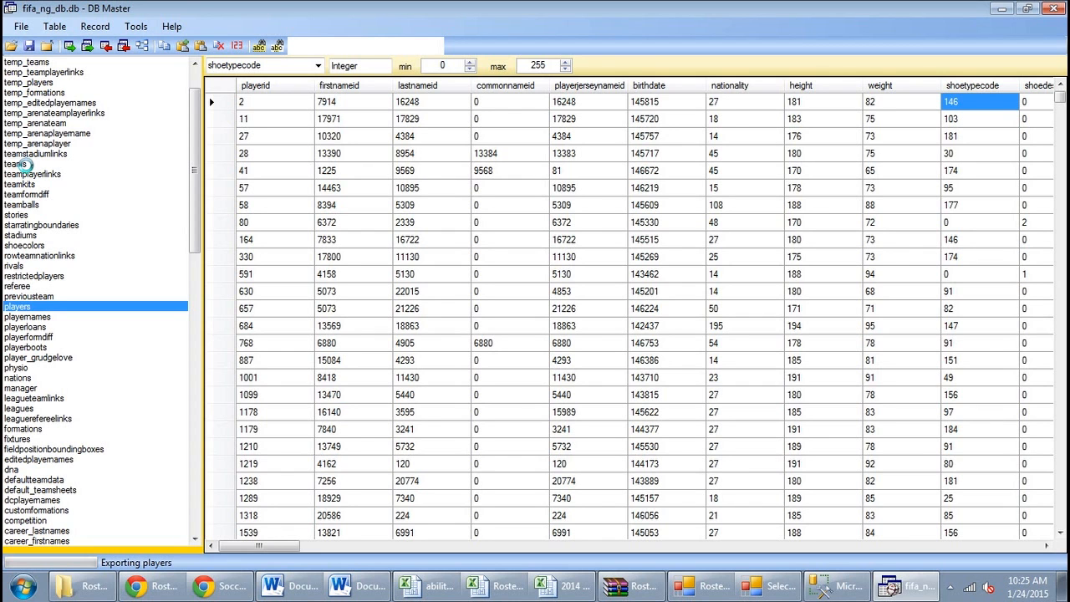
# Export the teams and teamplayerlinks tables into Base1, overwriting teams.txt and teamplayerlinks.txt
pyautogui.click(21, 163)
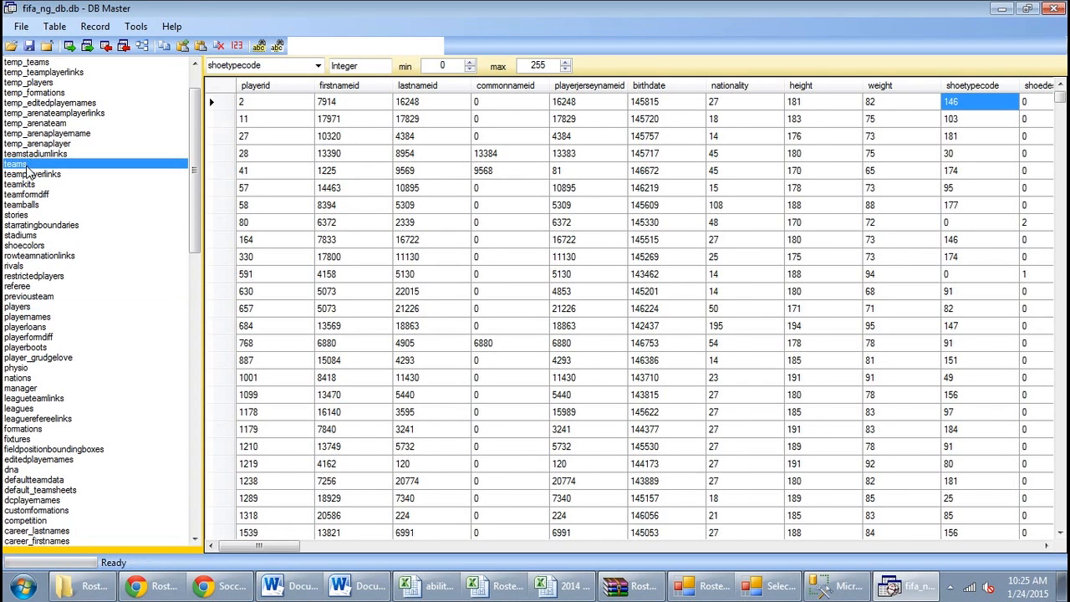
pyautogui.click(69, 45)
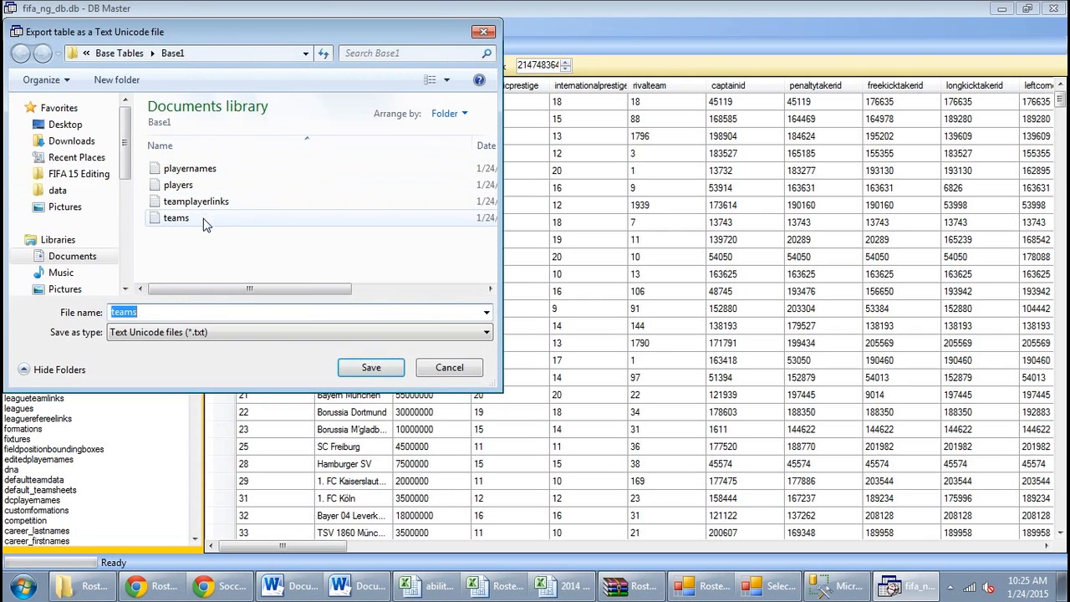
pyautogui.press('Return')
pyautogui.click(586, 299)
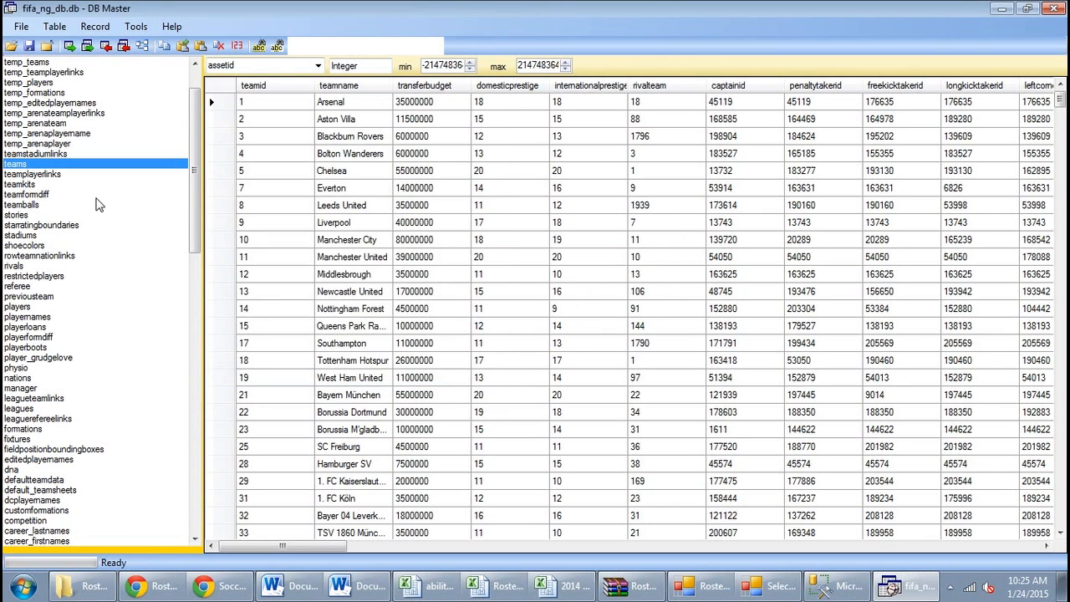
pyautogui.click(50, 174)
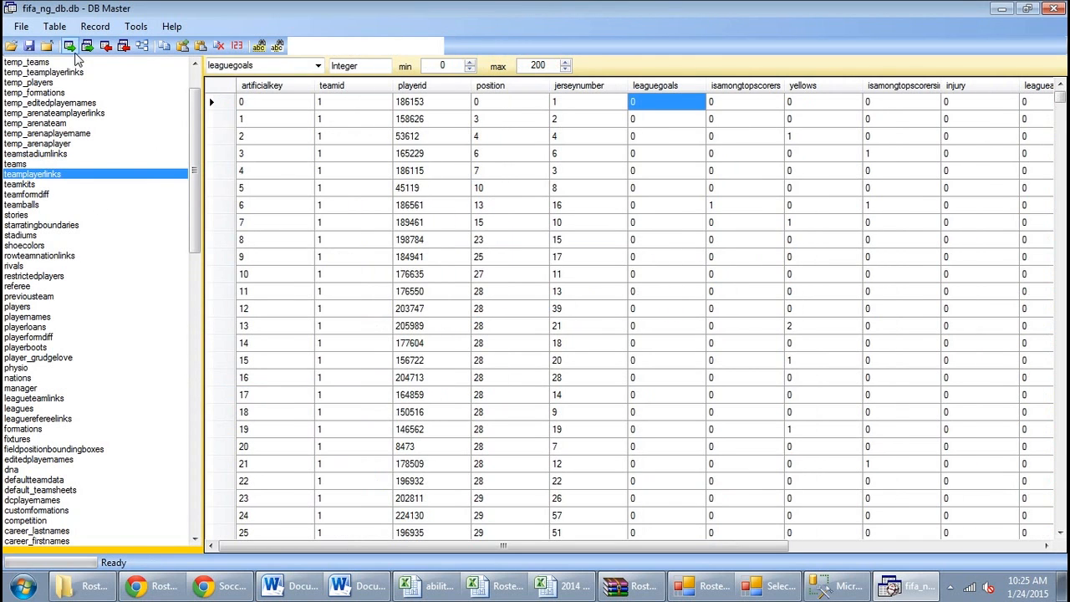
pyautogui.click(70, 46)
pyautogui.press('Return')
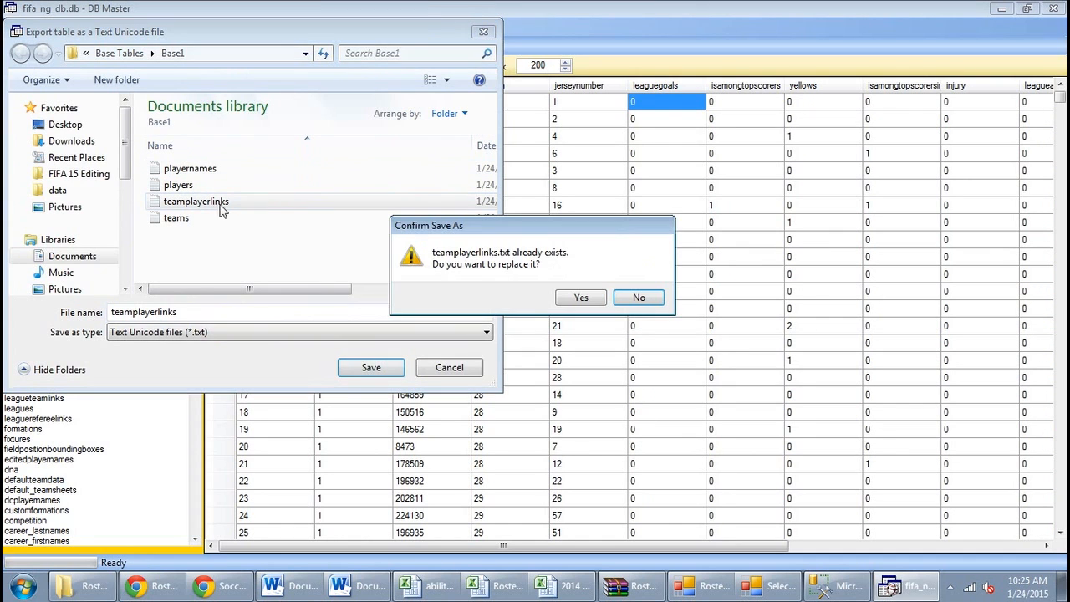
pyautogui.click(591, 294)
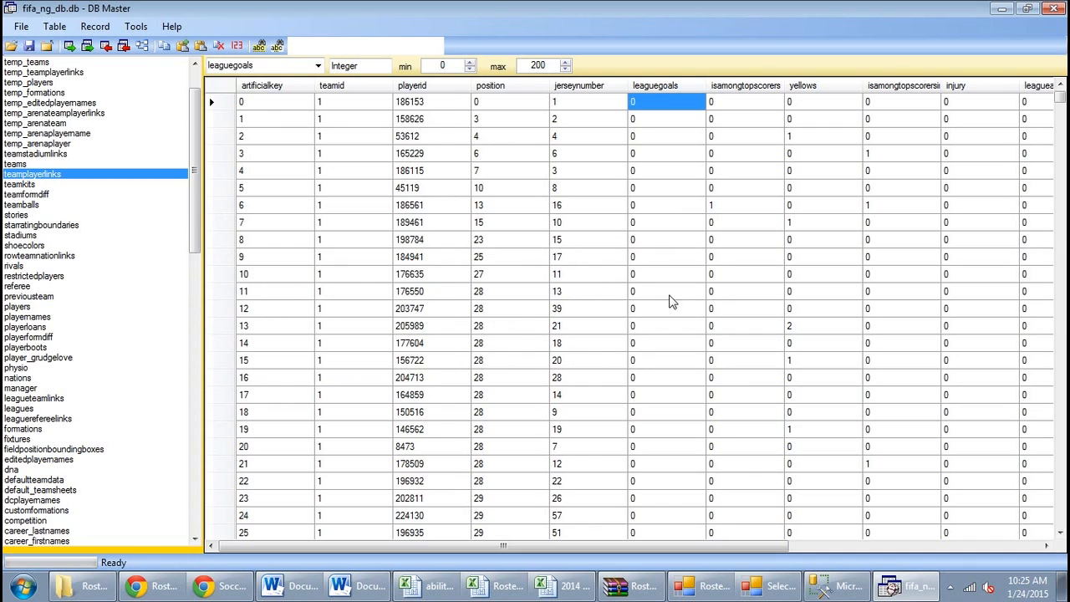
# Inspect the newest teams at the end of the teams table, including Cook Islands 2011's transfer budget
pyautogui.click(10, 165)
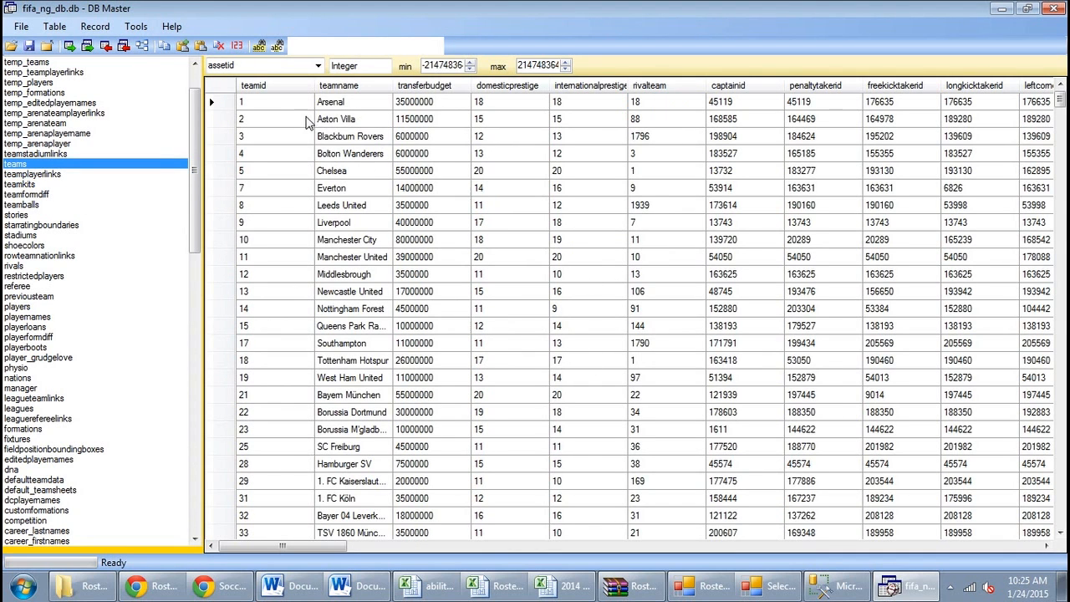
pyautogui.click(286, 115)
pyautogui.hotkey('ctrl', 'Down')
pyautogui.press('Up')
pyautogui.press('Right')
pyautogui.hotkey('shift', 'Up')
pyautogui.hotkey('shift', 'Up')
pyautogui.hotkey('shift', 'Up')
pyautogui.hotkey('shift', 'Left')
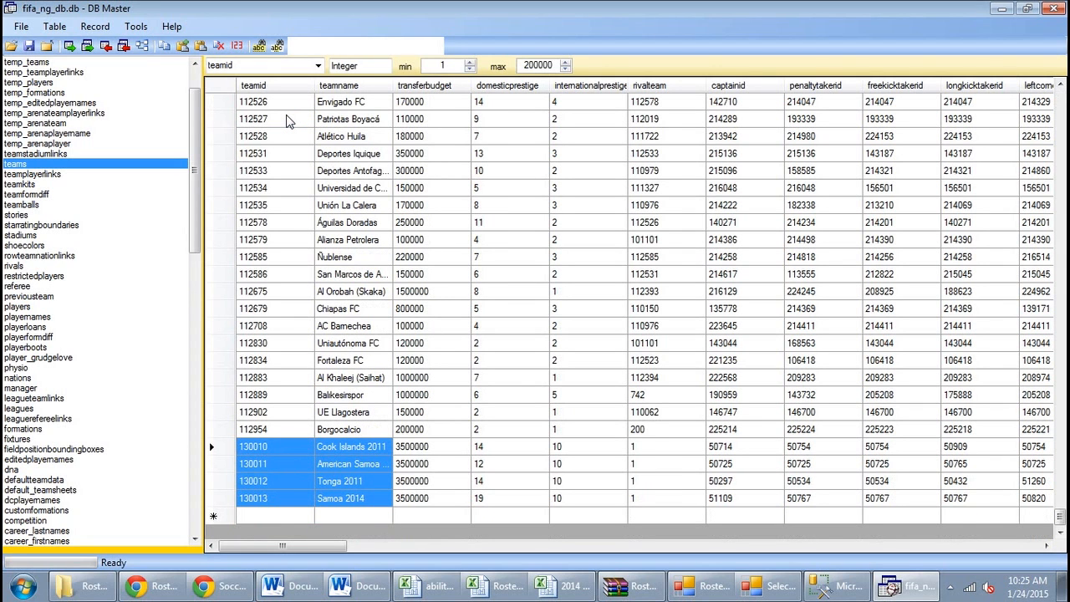
pyautogui.hotkey('shift', 'Right')
pyautogui.hotkey('shift', 'Right')
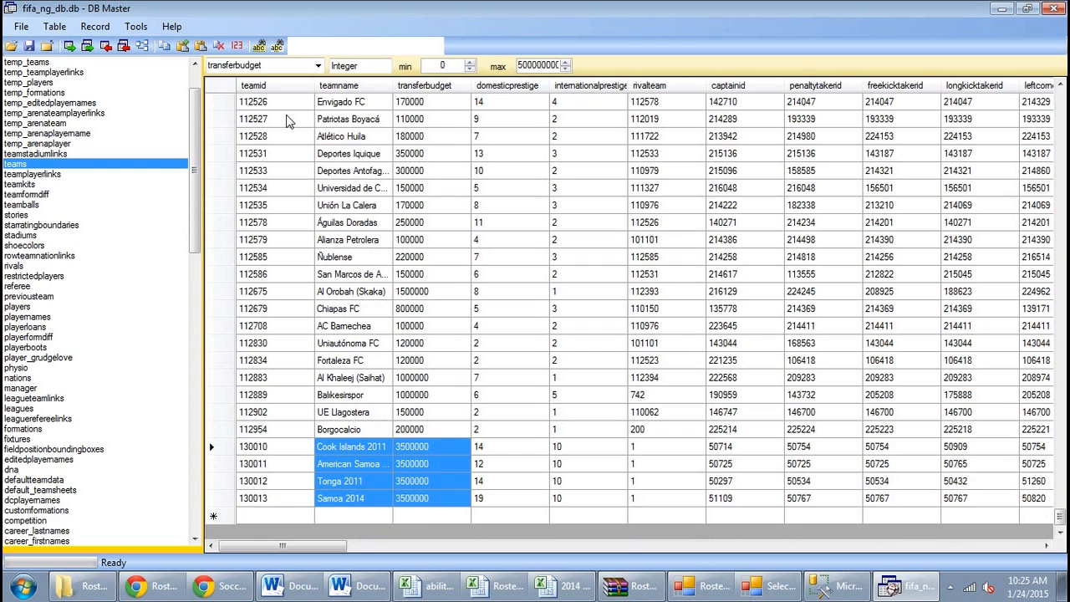
pyautogui.hotkey('shift', 'Left')
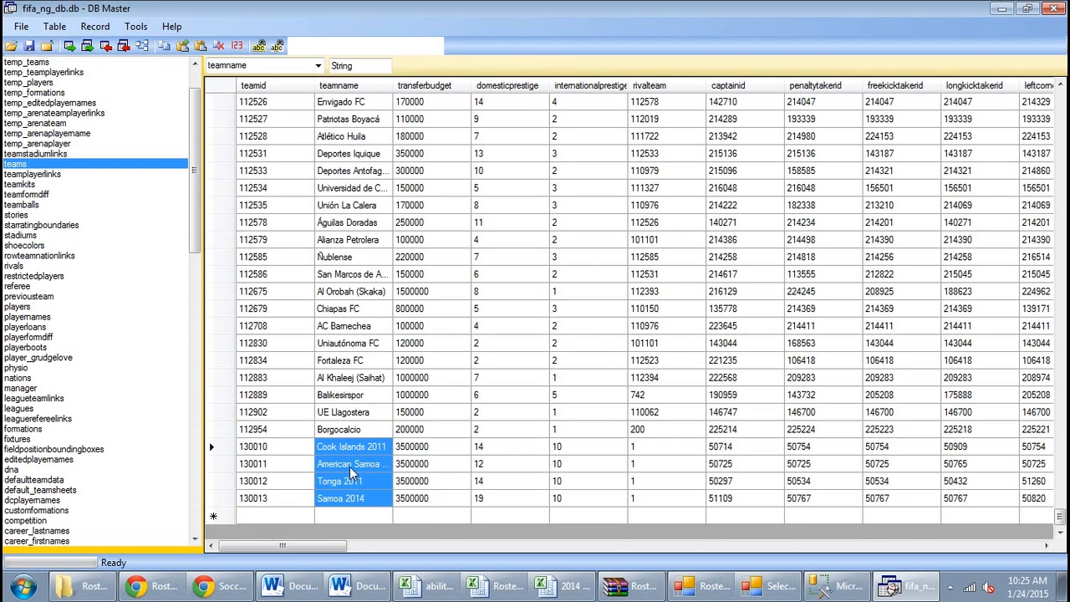
pyautogui.click(456, 449)
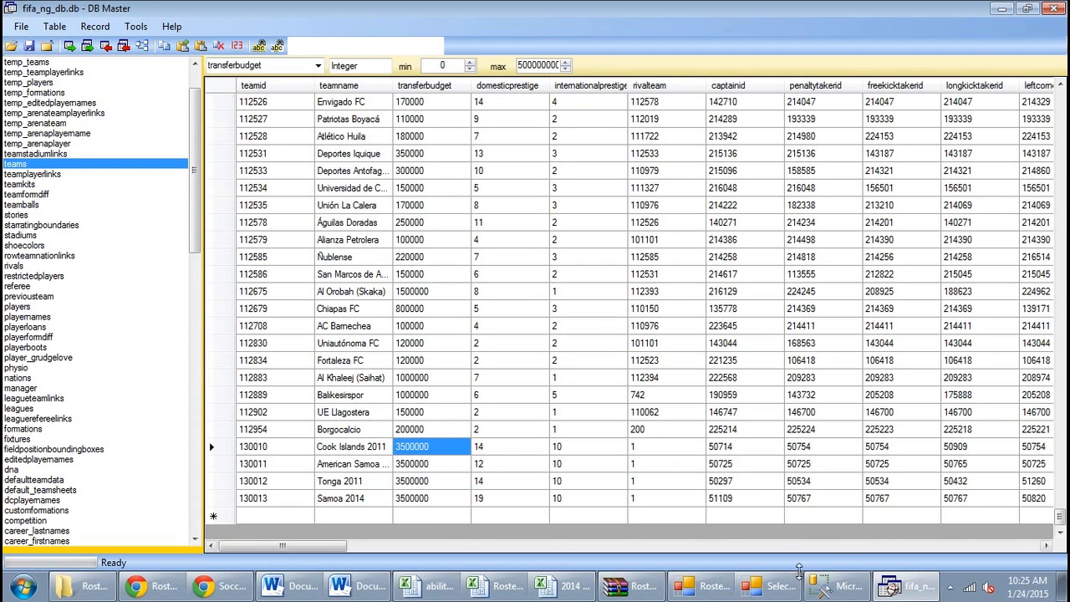
pyautogui.click(796, 582)
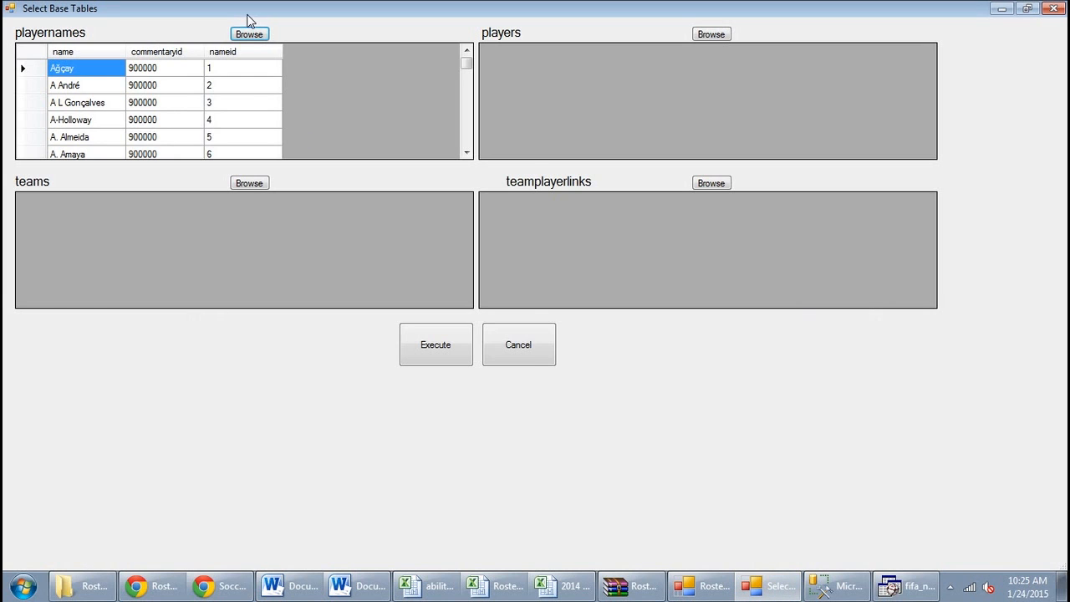
# Load the exported playernames and players files from Base1 into their base tables
pyautogui.click(248, 34)
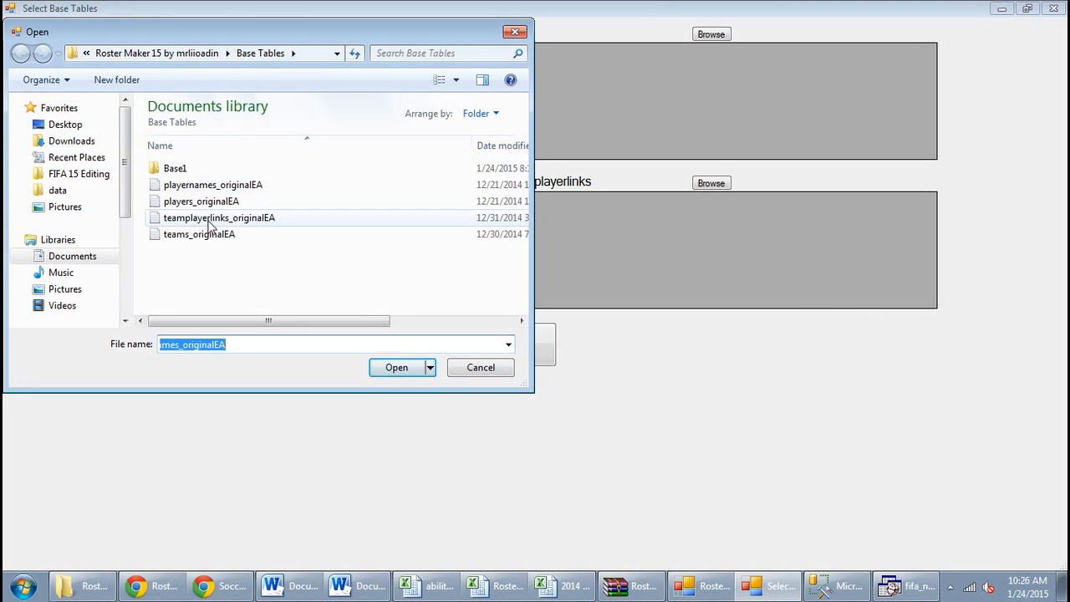
pyautogui.doubleClick(185, 170)
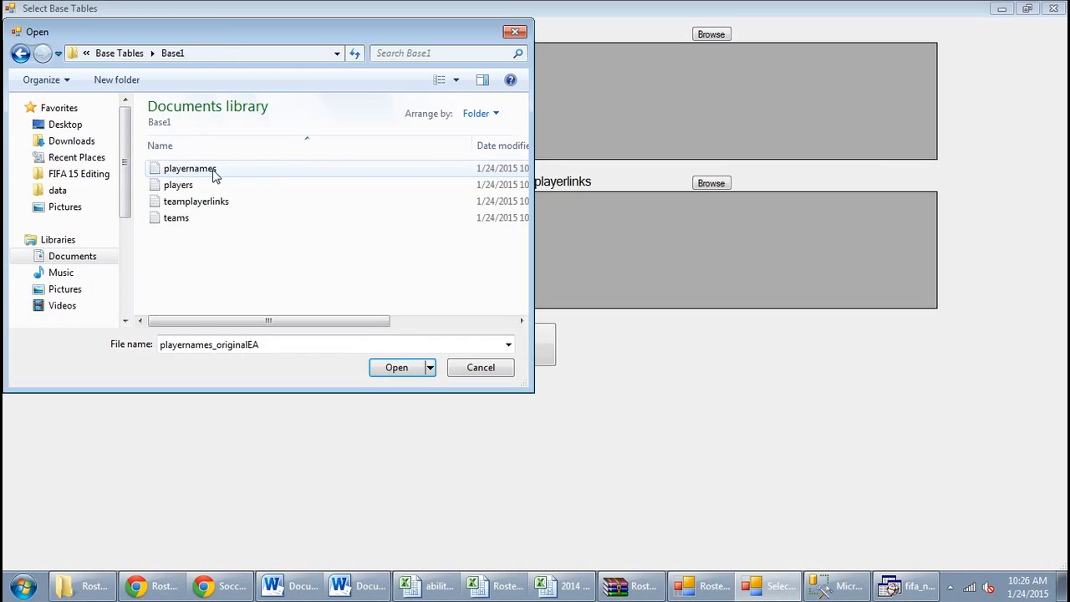
pyautogui.doubleClick(190, 169)
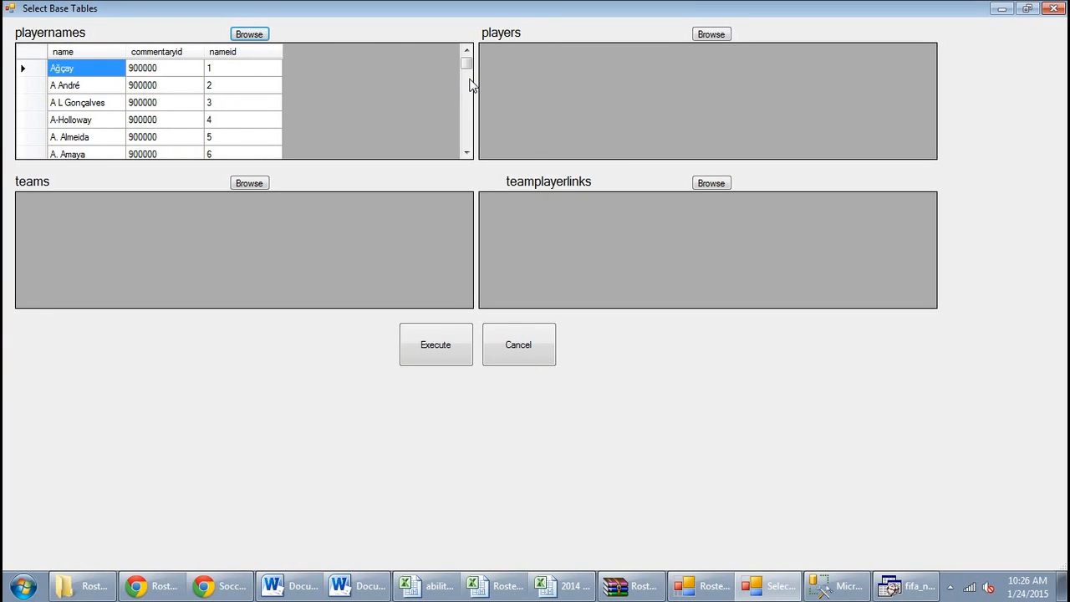
pyautogui.click(711, 35)
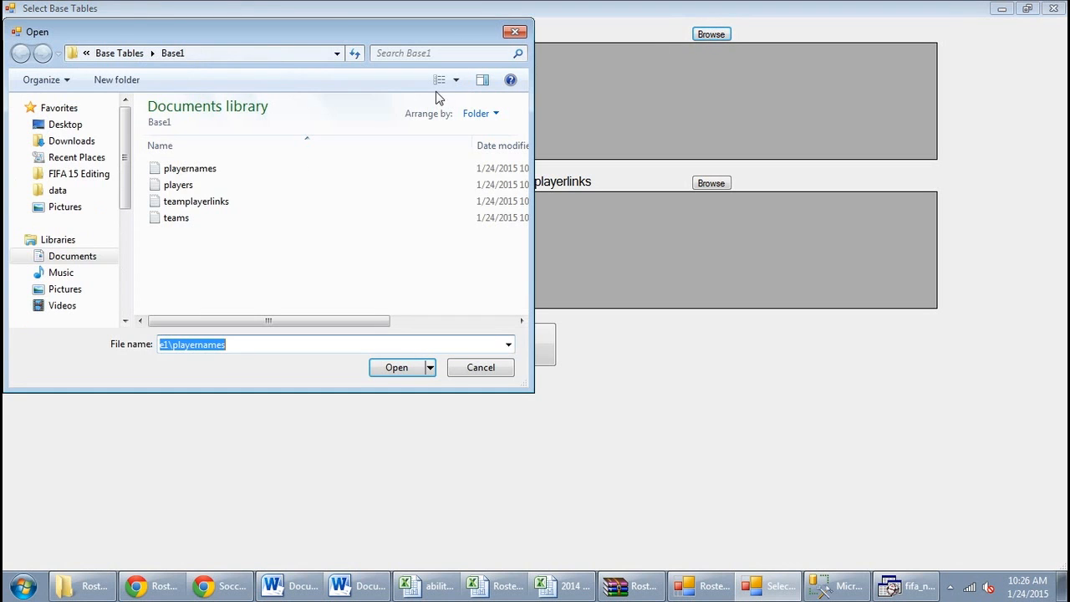
pyautogui.doubleClick(186, 194)
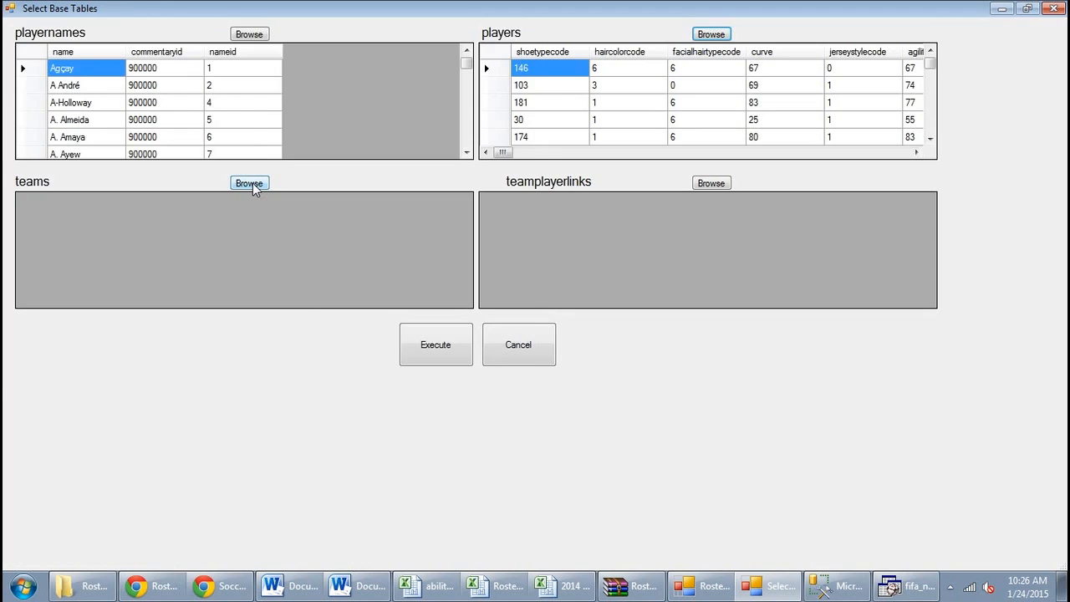
# Load the exported teams and teamplayerlinks files from Base1 into their base tables
pyautogui.click(252, 183)
pyautogui.click(214, 205)
pyautogui.doubleClick(186, 222)
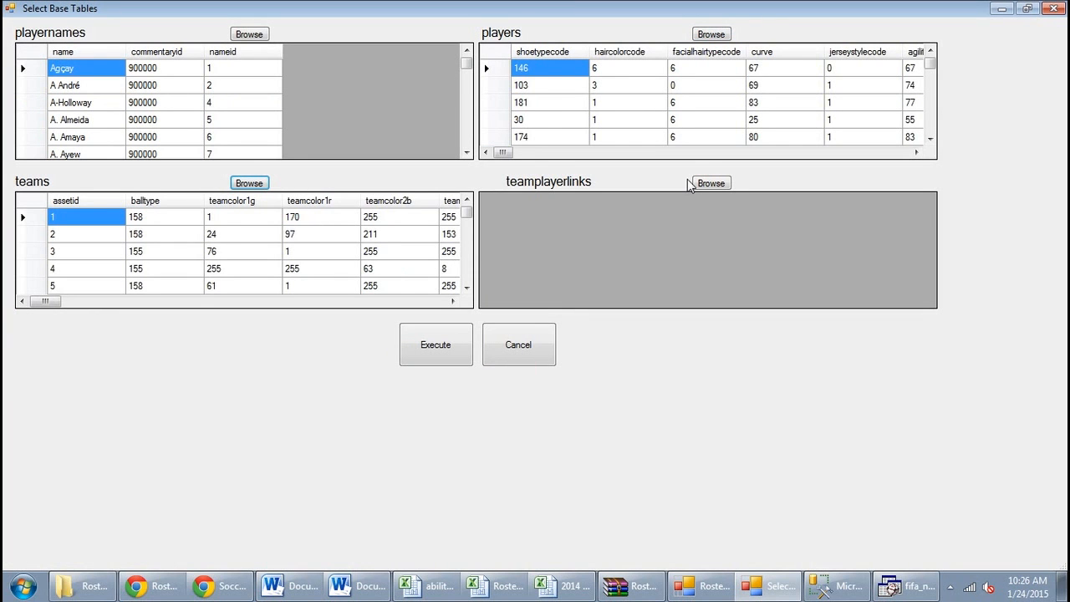
pyautogui.click(709, 183)
pyautogui.click(262, 198)
pyautogui.doubleClick(263, 198)
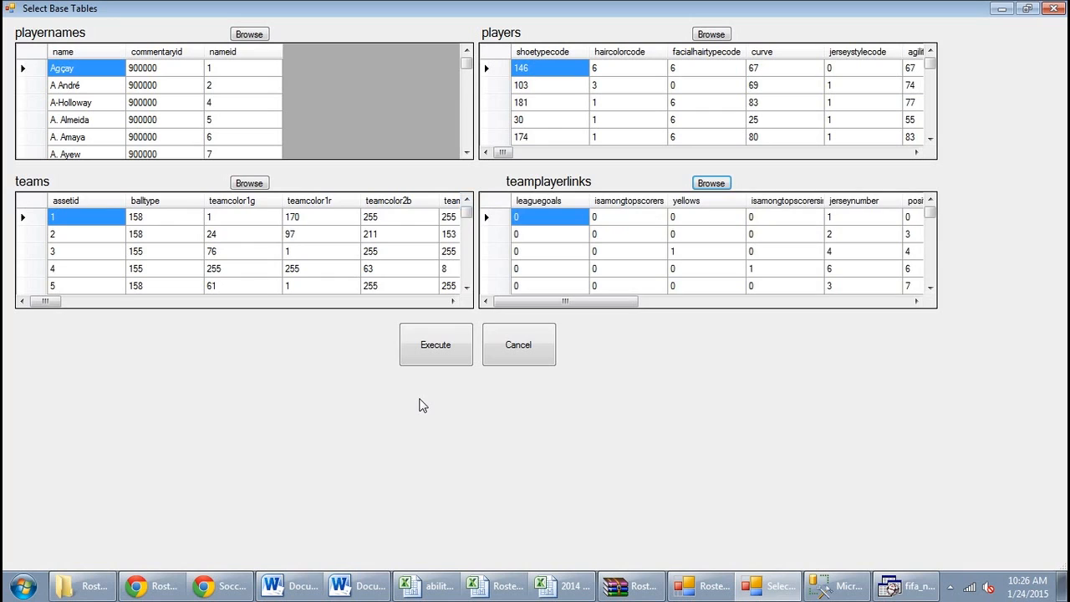
# Execute the base-table update so playernames, players, teams and teamplayerlinks all show Updated!
pyautogui.click(429, 348)
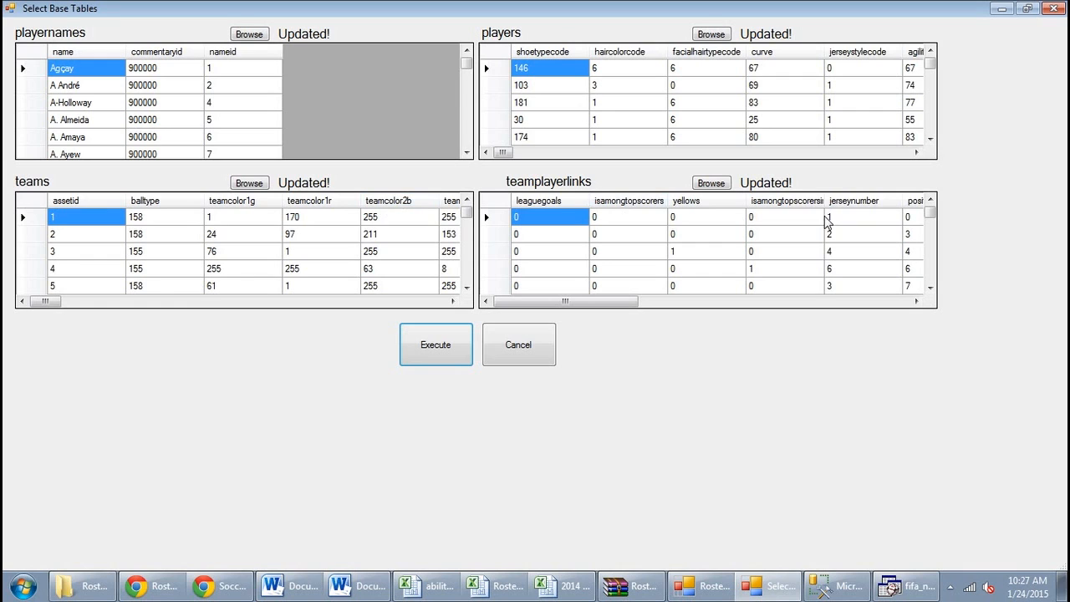
# Cancel out of the Select Base Tables window back to the empty player grid
pyautogui.click(518, 355)
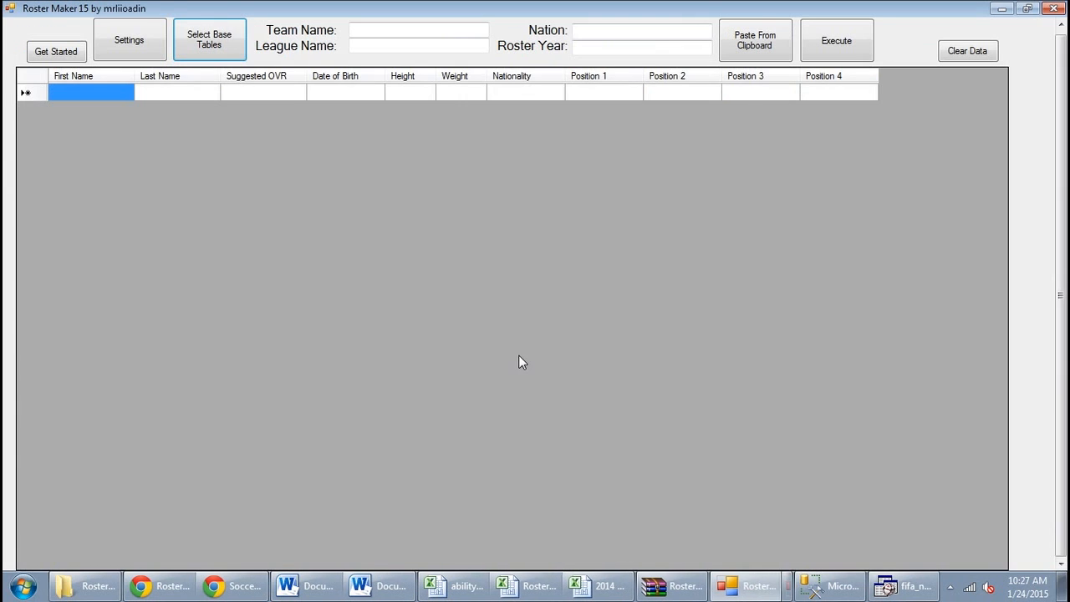